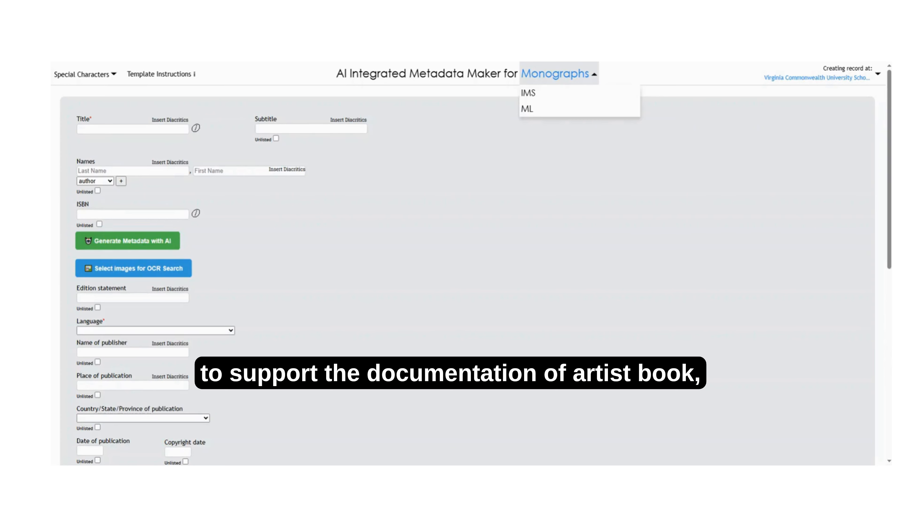
Look at the IMS and ML templates, and return to the Monographs template
{"action": "left_click", "coordinate": [529, 91]}
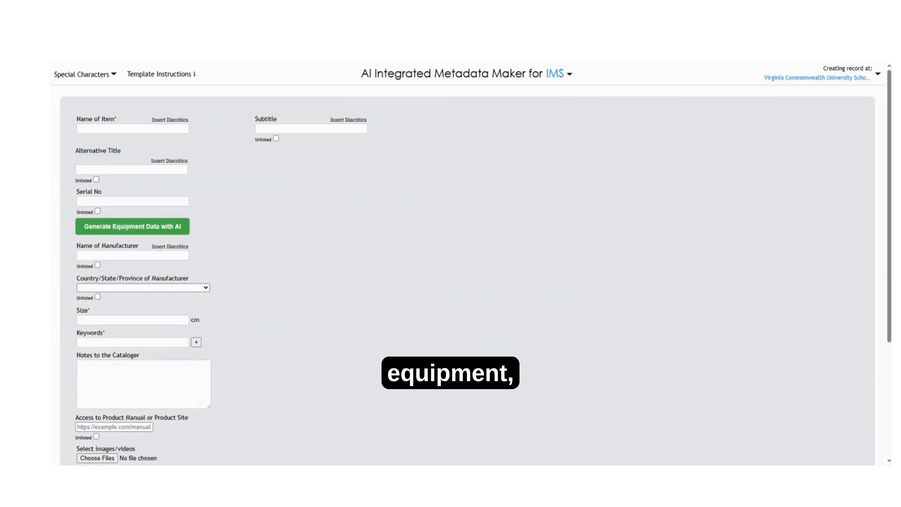
{"action": "left_click", "coordinate": [554, 74]}
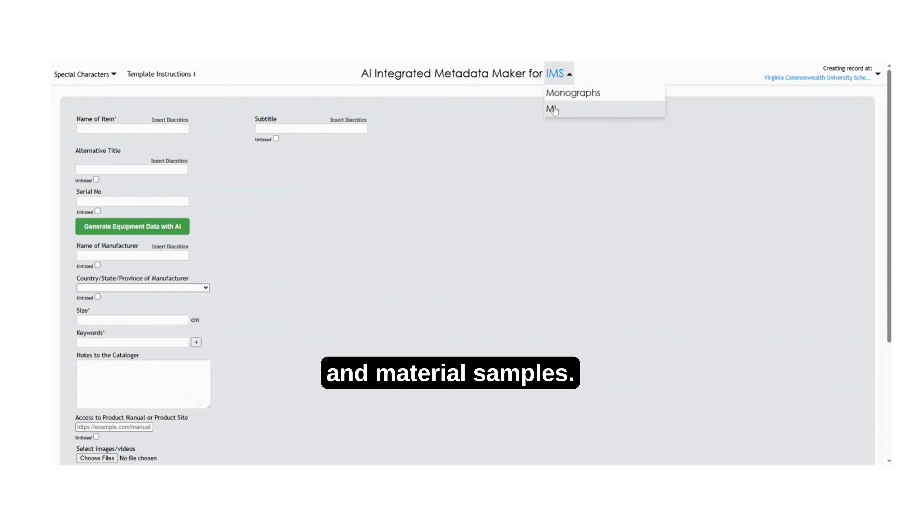
{"action": "left_click", "coordinate": [552, 109]}
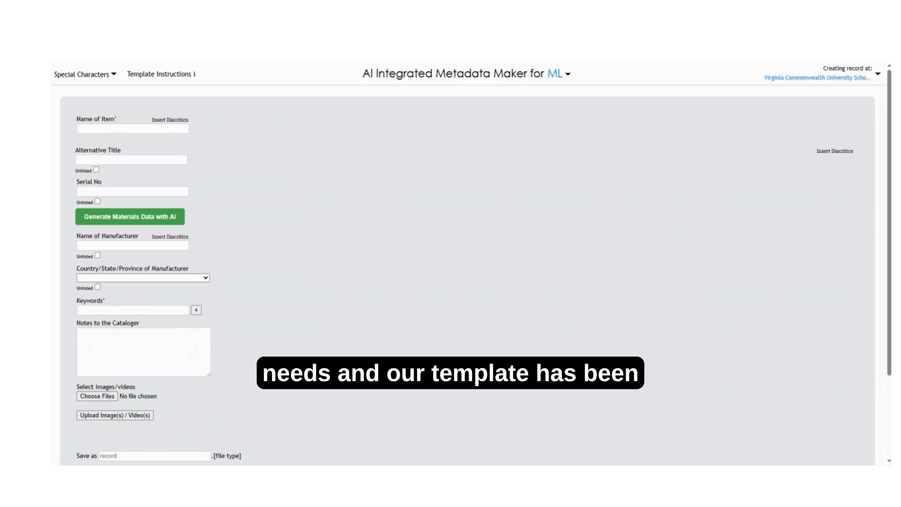
{"action": "left_click", "coordinate": [552, 75]}
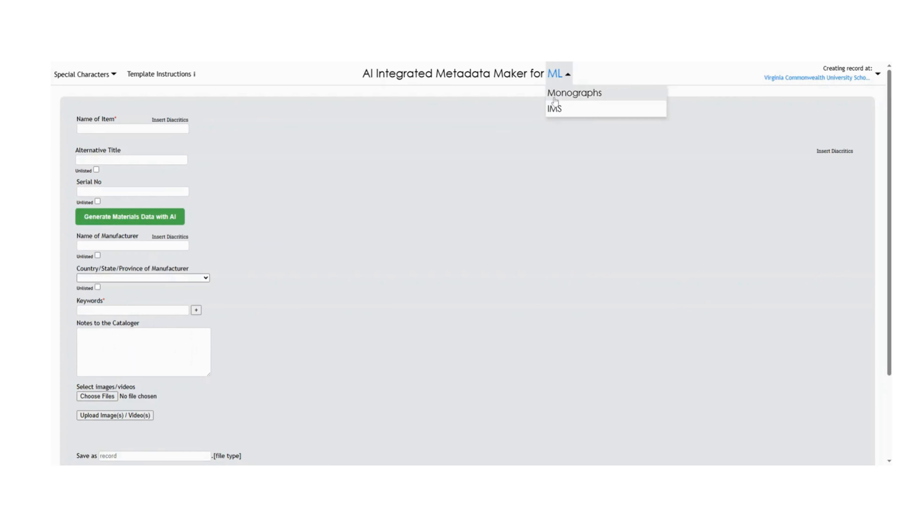
{"action": "left_click", "coordinate": [574, 92]}
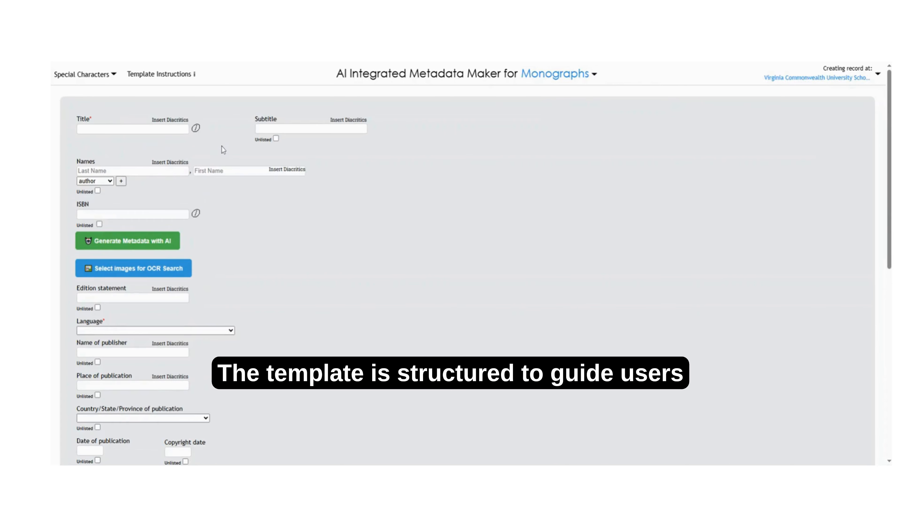
Examine the fields of the Monographs template from the title through keywords, notes and record formats
{"action": "scroll", "coordinate": [243, 187], "scroll_direction": "down", "scroll_amount": 3}
{"action": "scroll", "coordinate": [246, 192], "scroll_direction": "down", "scroll_amount": 3}
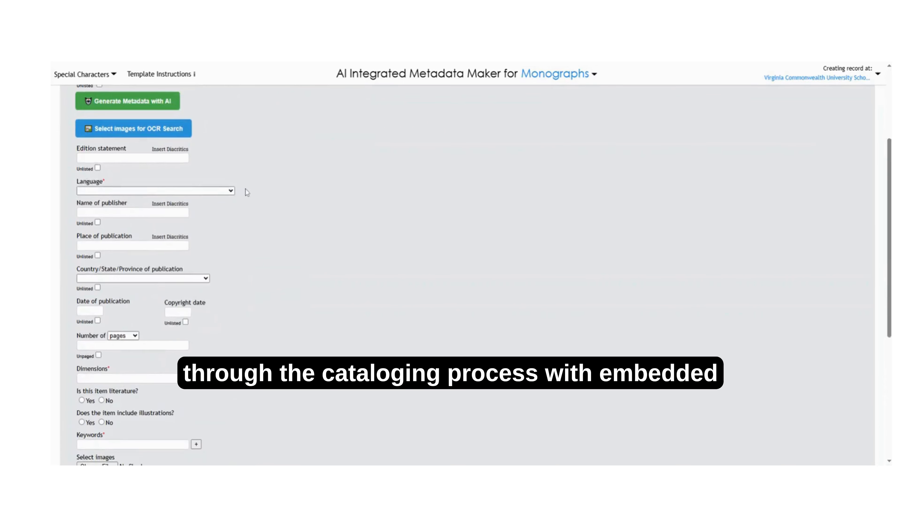
{"action": "scroll", "coordinate": [247, 192], "scroll_direction": "down", "scroll_amount": 5}
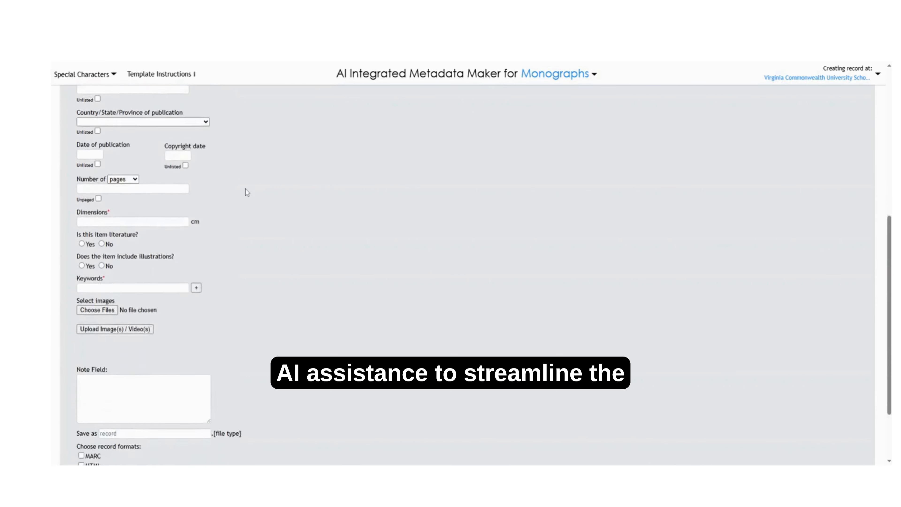
{"action": "scroll", "coordinate": [247, 192], "scroll_direction": "down", "scroll_amount": 2}
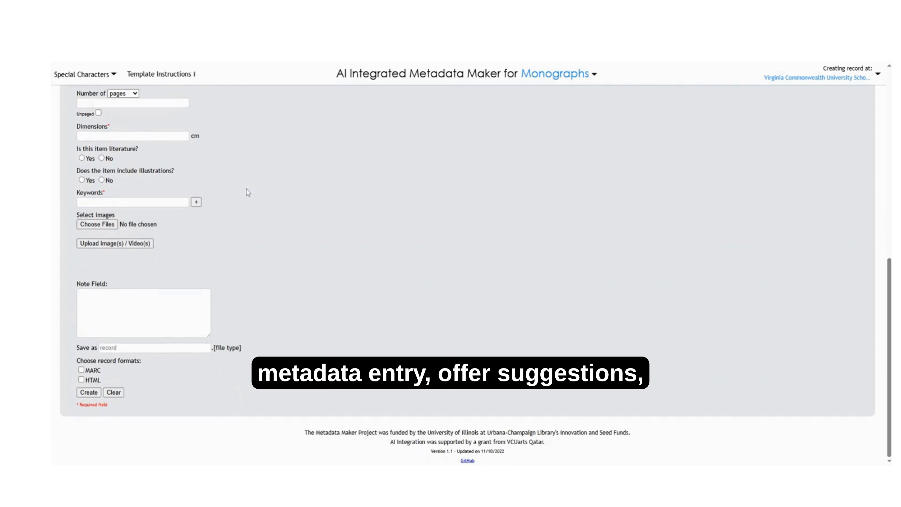
{"action": "scroll", "coordinate": [248, 188], "scroll_direction": "up", "scroll_amount": 8}
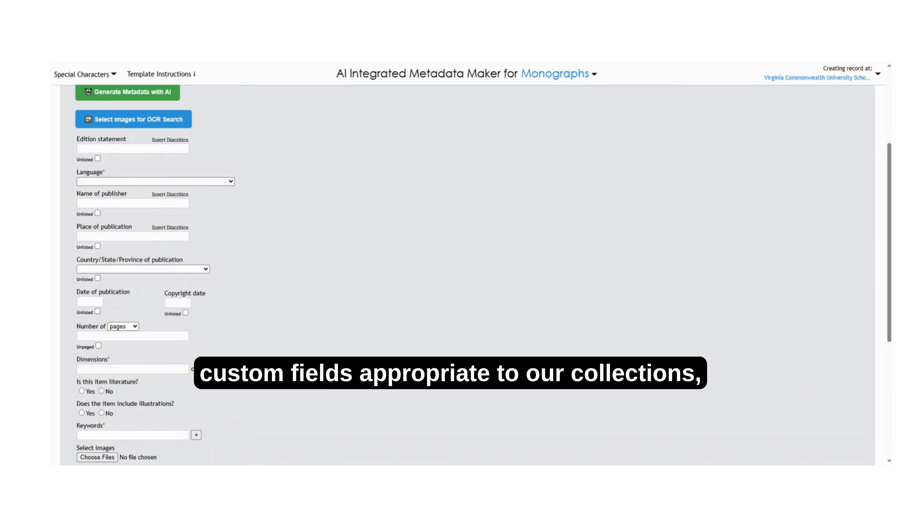
{"action": "scroll", "coordinate": [250, 186], "scroll_direction": "up", "scroll_amount": 3}
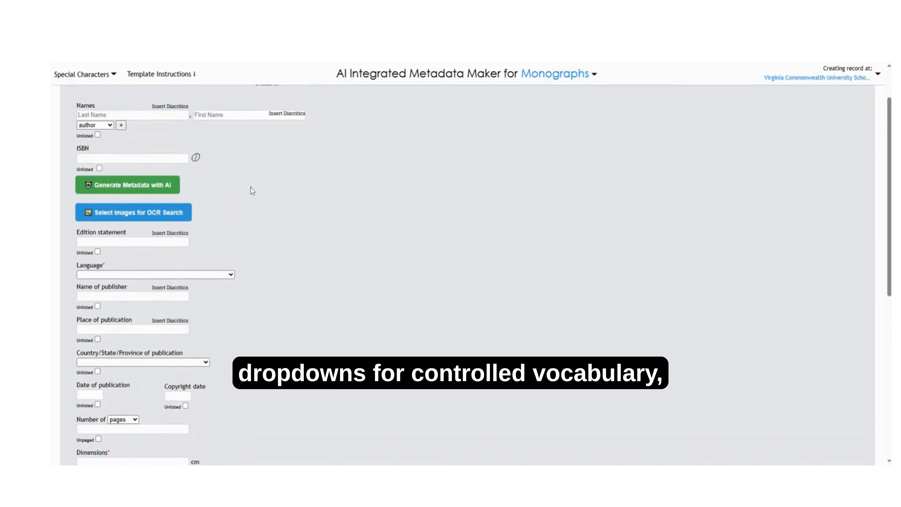
{"action": "scroll", "coordinate": [250, 187], "scroll_direction": "down", "scroll_amount": 7}
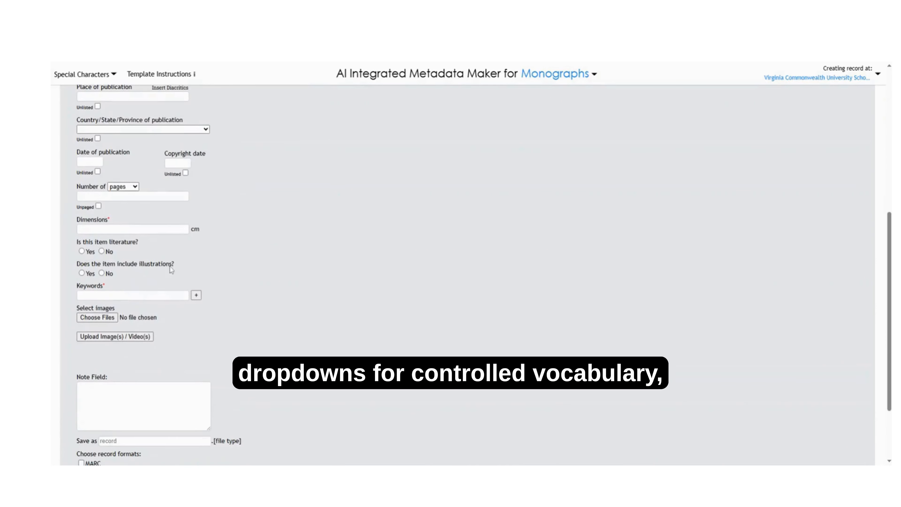
{"action": "left_click", "coordinate": [150, 293]}
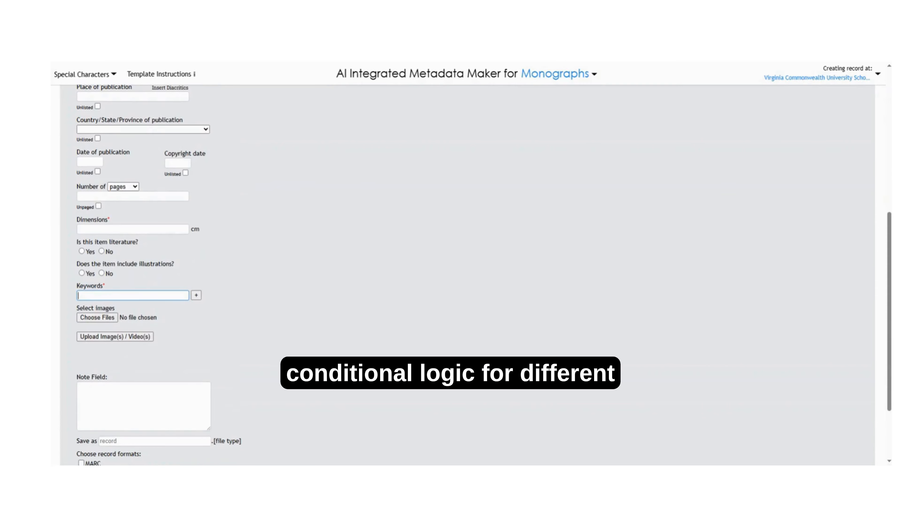
{"action": "left_click", "coordinate": [532, 76]}
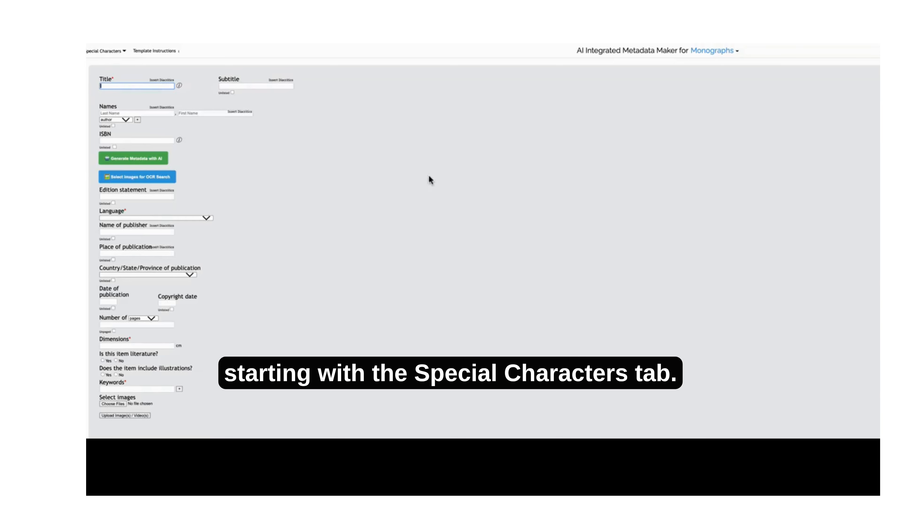
Try inserting the special character æ into the Title field, remove it, and hide the special characters
{"action": "left_click", "coordinate": [109, 54]}
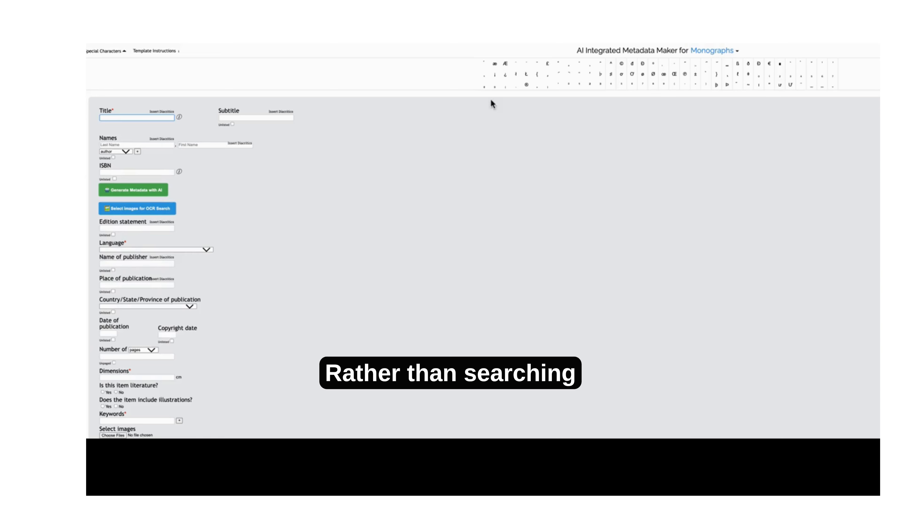
{"action": "left_click", "coordinate": [495, 64]}
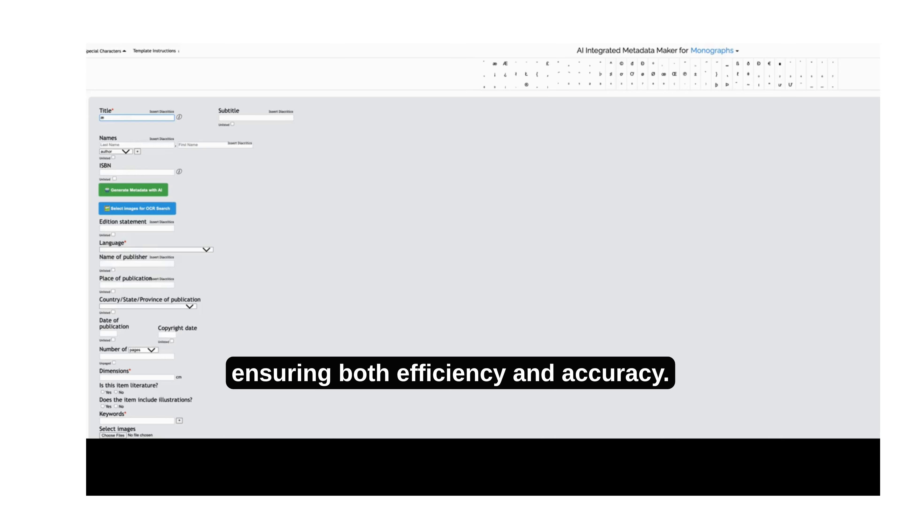
{"action": "key", "text": "BackSpace"}
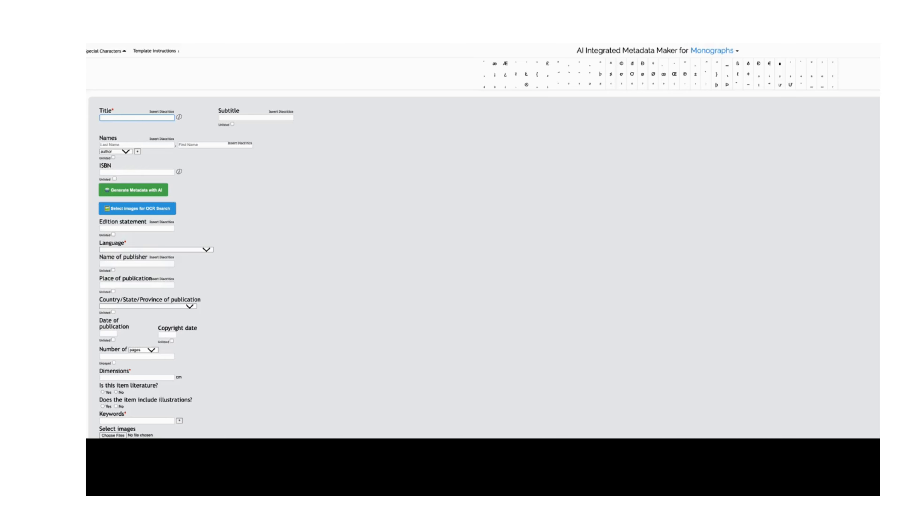
{"action": "left_click", "coordinate": [110, 52]}
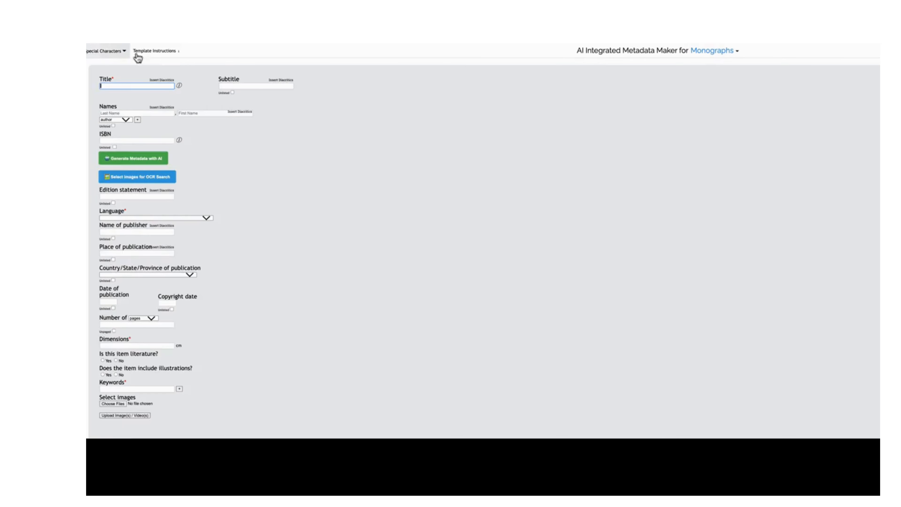
Read the template instructions, and view the details of the institution the record is created at
{"action": "left_click", "coordinate": [152, 53]}
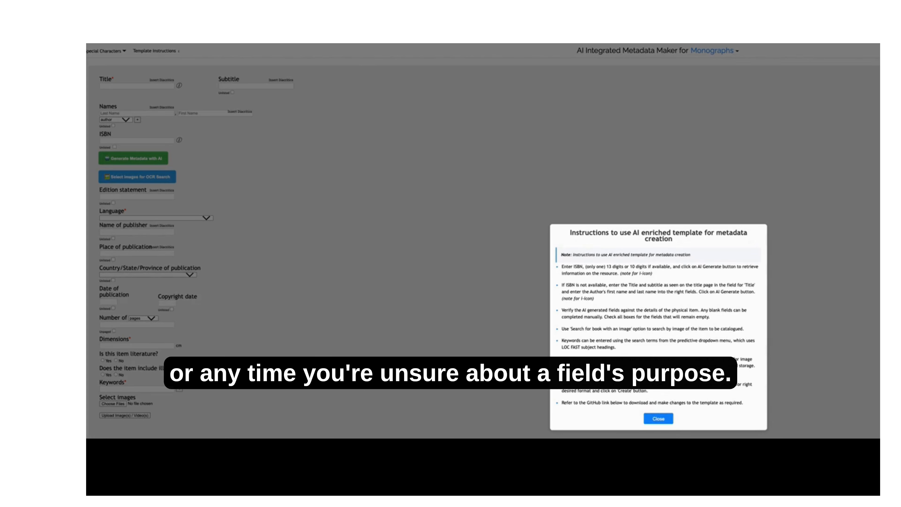
{"action": "left_click", "coordinate": [658, 418]}
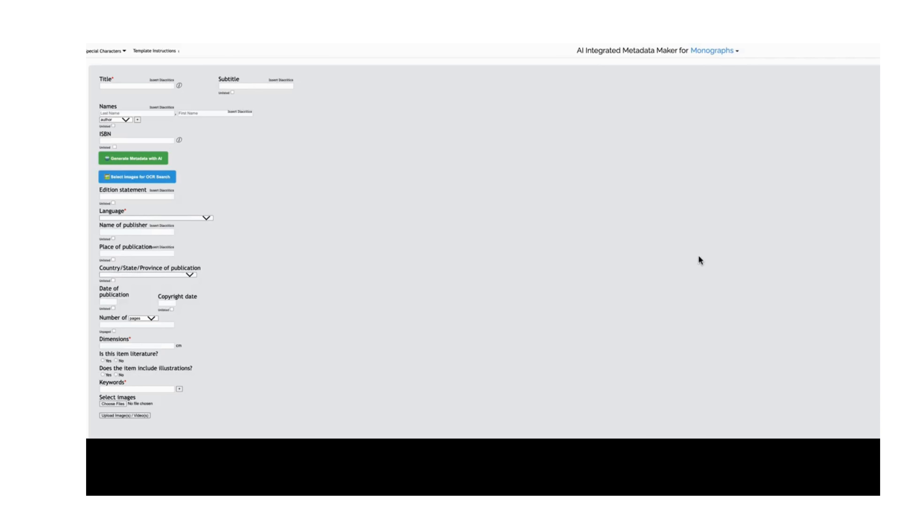
{"action": "scroll", "coordinate": [699, 256], "scroll_direction": "right", "scroll_amount": 10}
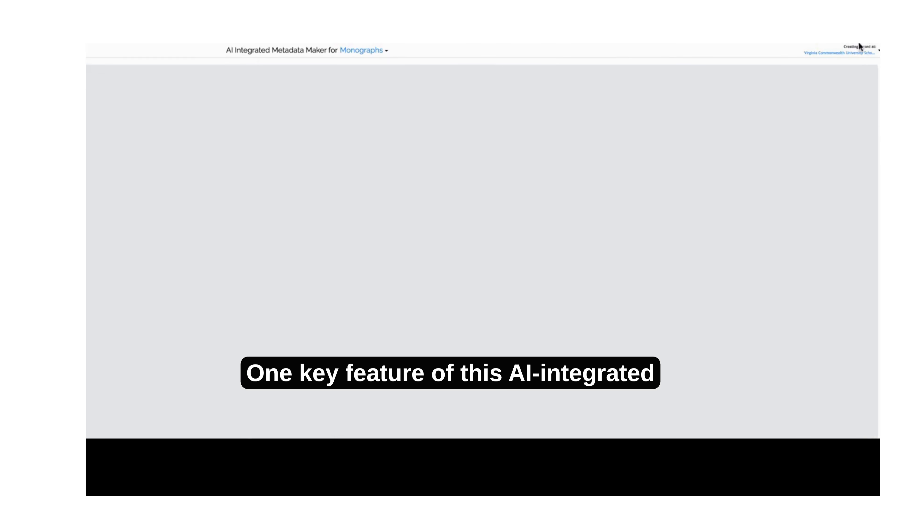
{"action": "left_click", "coordinate": [849, 53]}
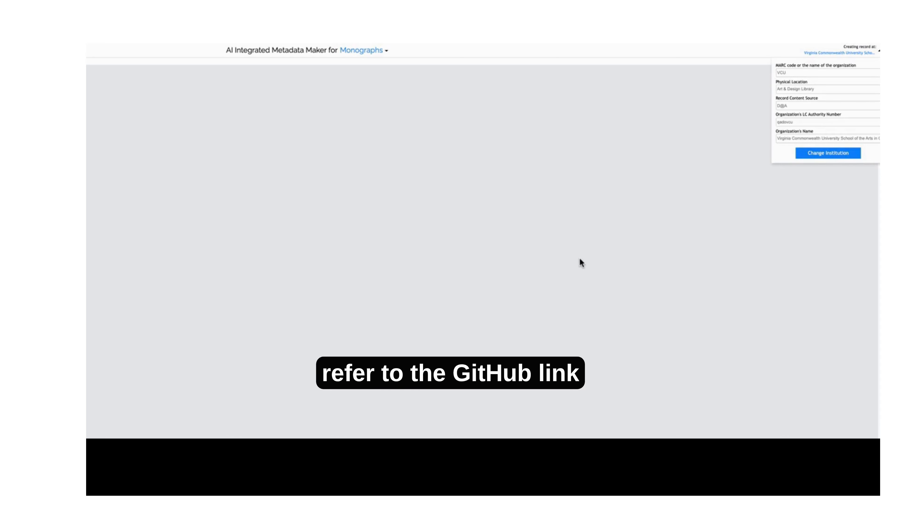
{"action": "scroll", "coordinate": [580, 259], "scroll_direction": "down", "scroll_amount": 5}
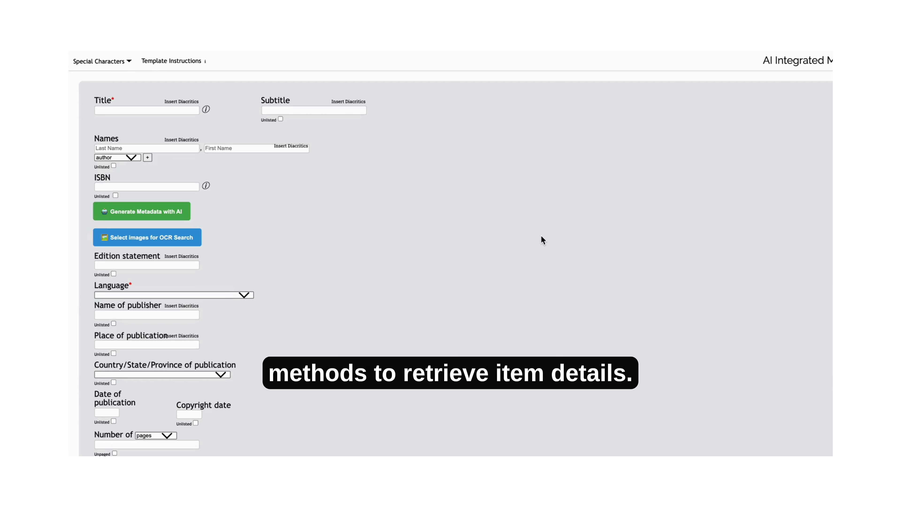
{"action": "left_click", "coordinate": [151, 187]}
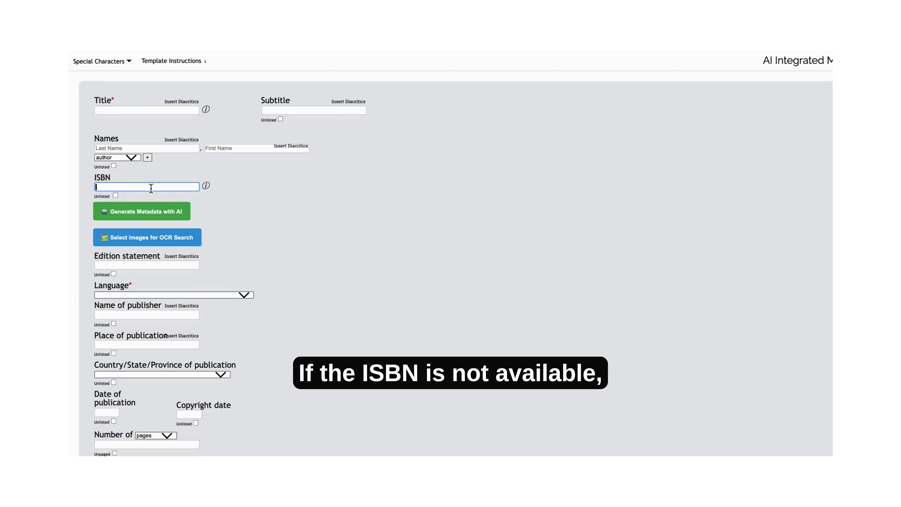
{"action": "left_click", "coordinate": [132, 109]}
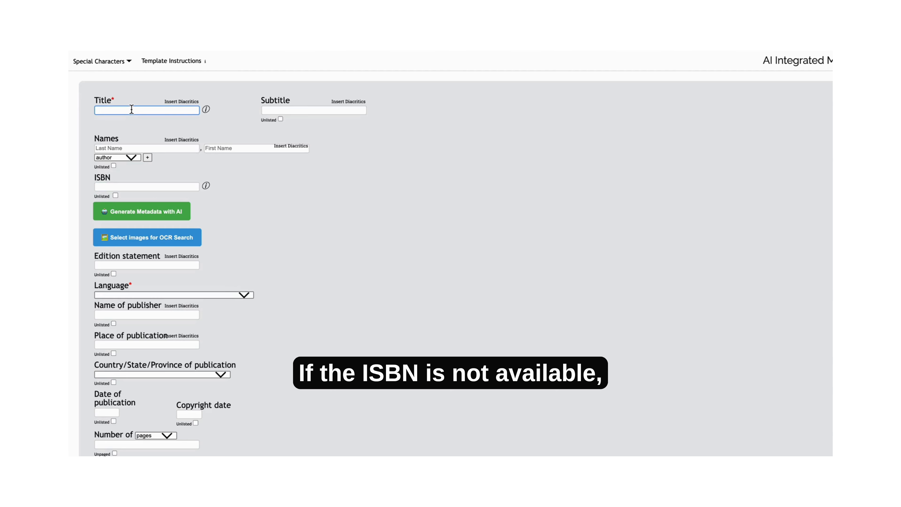
{"action": "left_click", "coordinate": [212, 148]}
{"action": "left_click", "coordinate": [159, 149]}
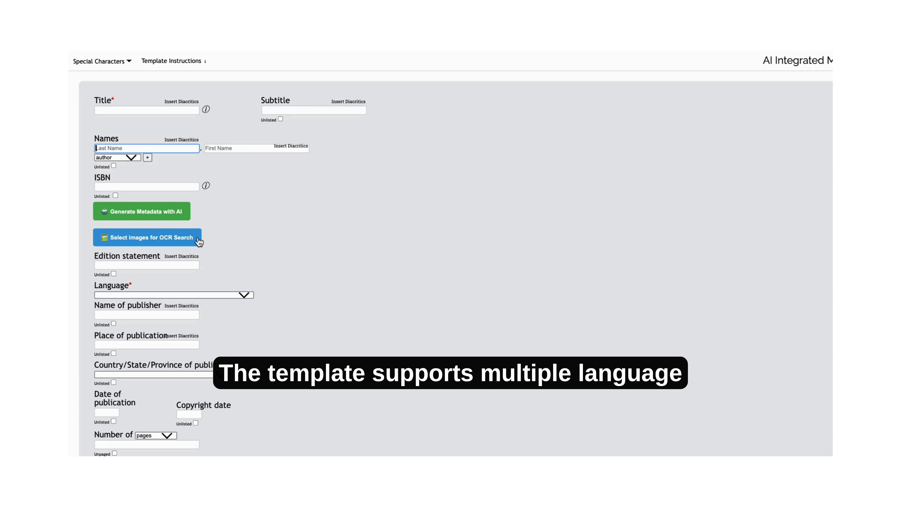
Enter the Russian title "Записки юного врача" to bring up the transliteration fields
{"action": "left_click", "coordinate": [127, 112]}
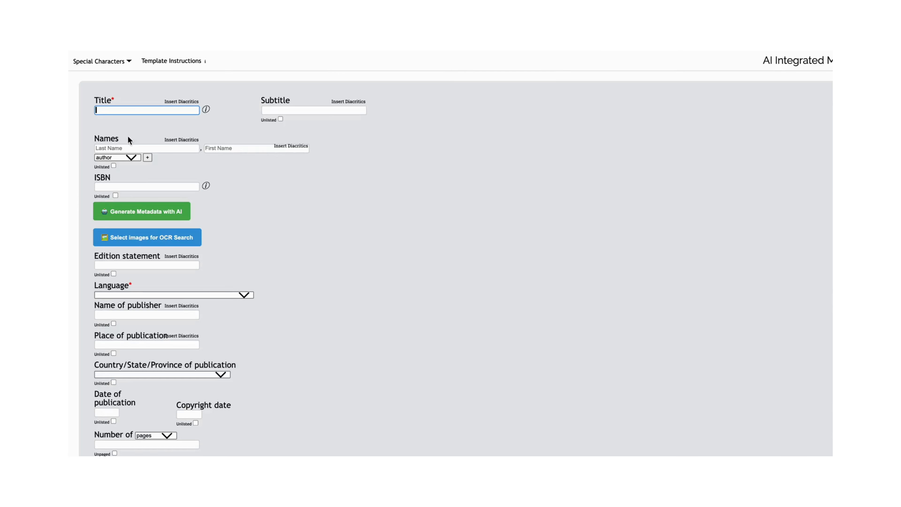
{"action": "type", "text": "Записки юного врача"}
{"action": "key", "text": "Return"}
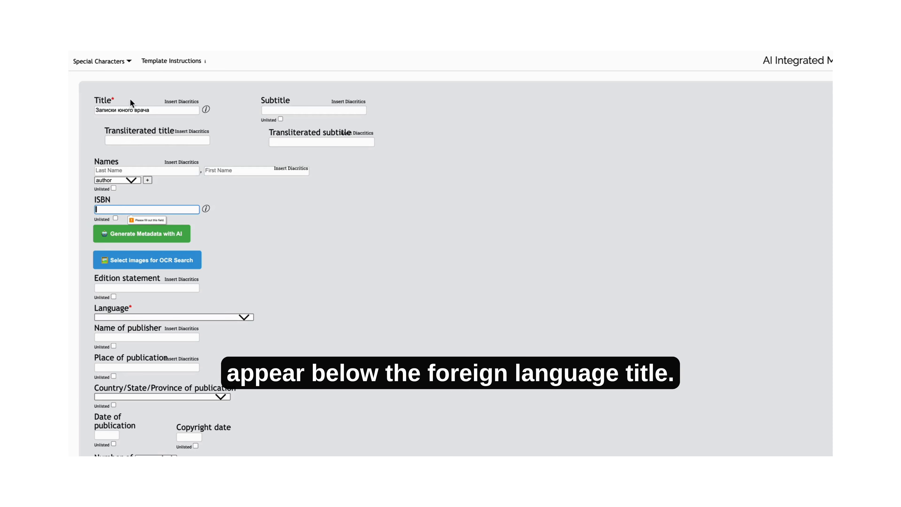
Generate metadata with AI for the title "Записки юного врача" in the blank form
{"action": "left_click", "coordinate": [126, 141]}
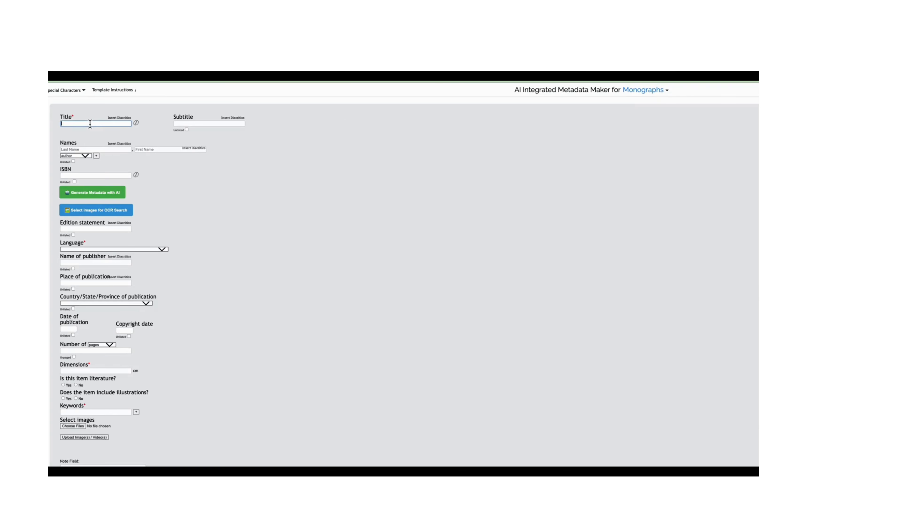
{"action": "type", "text": "Записки юного врача"}
{"action": "left_click", "coordinate": [87, 196]}
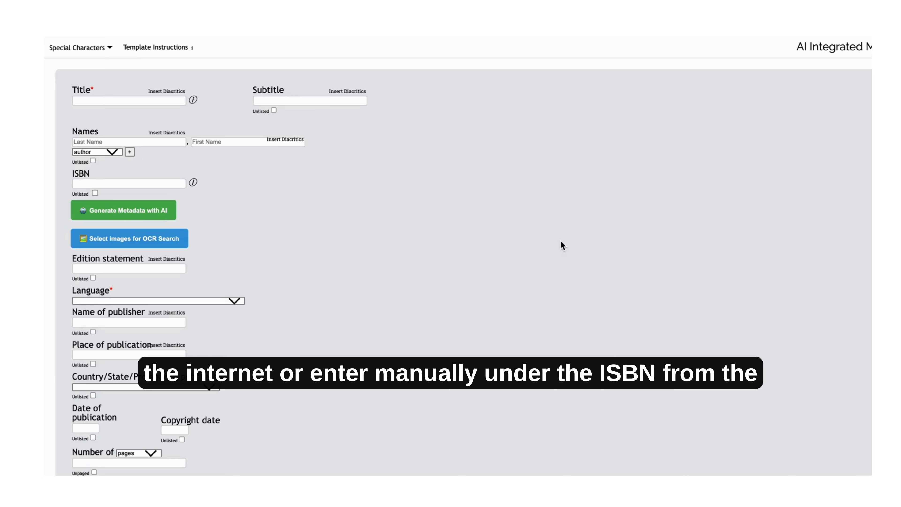
{"action": "left_click", "coordinate": [127, 181]}
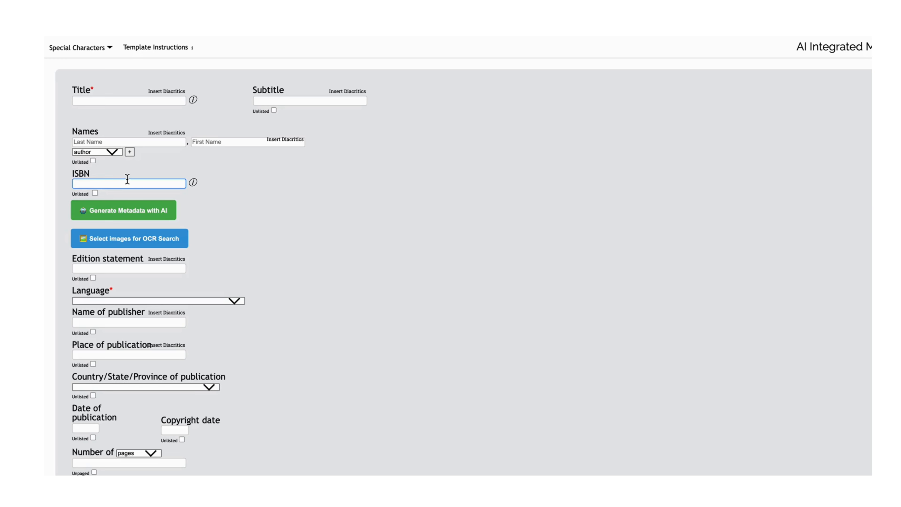
{"action": "key", "text": "ctrl+v"}
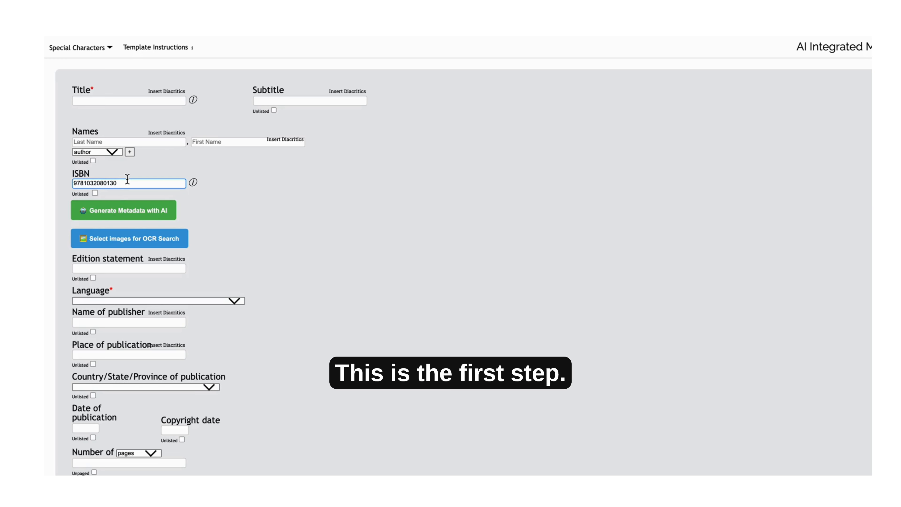
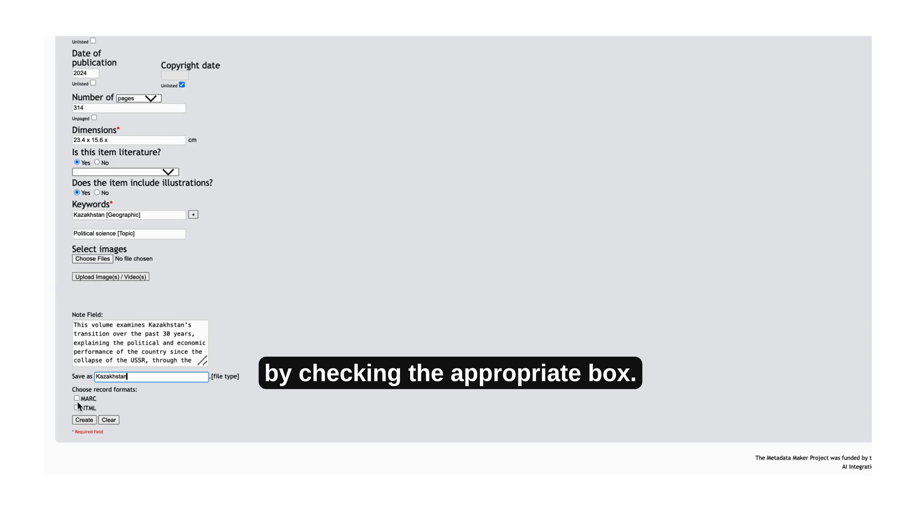
Choose MARC as the record format for the Kazakhstan record and review the completed fields
{"action": "left_click", "coordinate": [77, 398]}
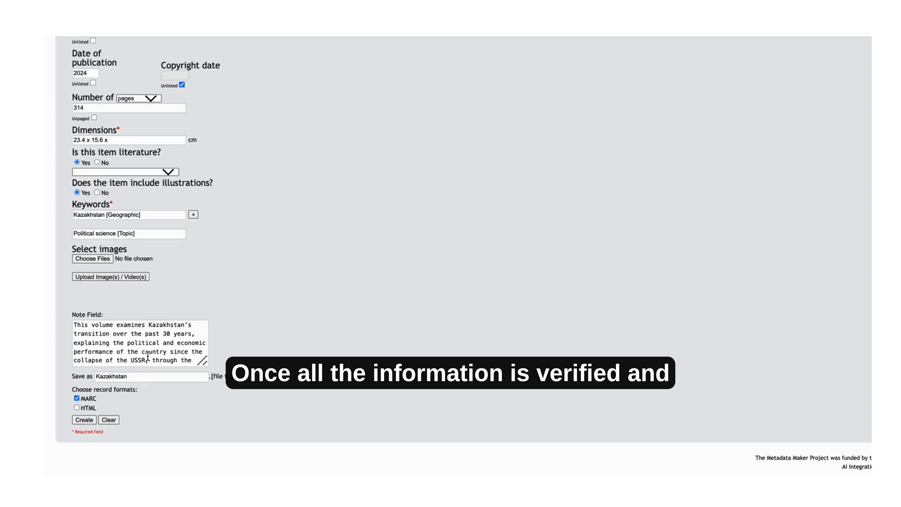
{"action": "scroll", "coordinate": [148, 355], "scroll_direction": "up", "scroll_amount": 3}
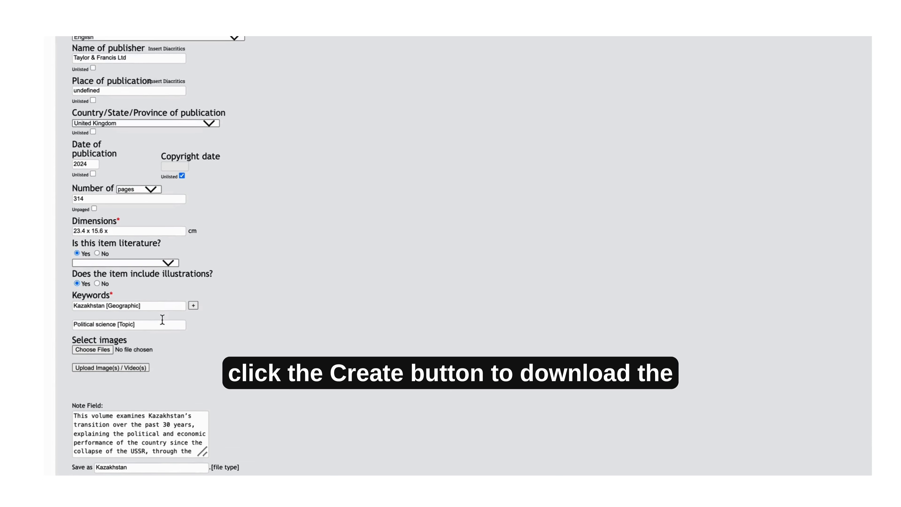
{"action": "scroll", "coordinate": [162, 319], "scroll_direction": "up", "scroll_amount": 1}
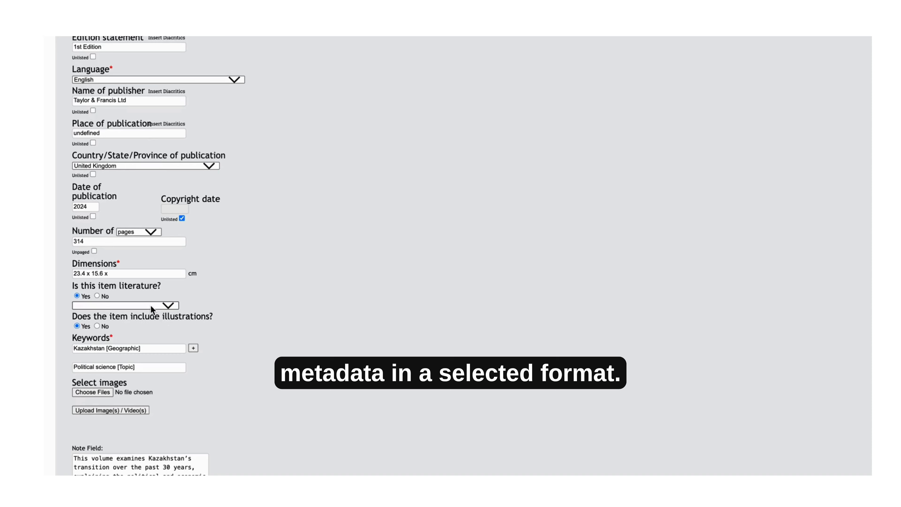
Review the completed fields of the Kazakhstan form and set the item's literature type to Essays
{"action": "scroll", "coordinate": [174, 275], "scroll_direction": "up", "scroll_amount": 3}
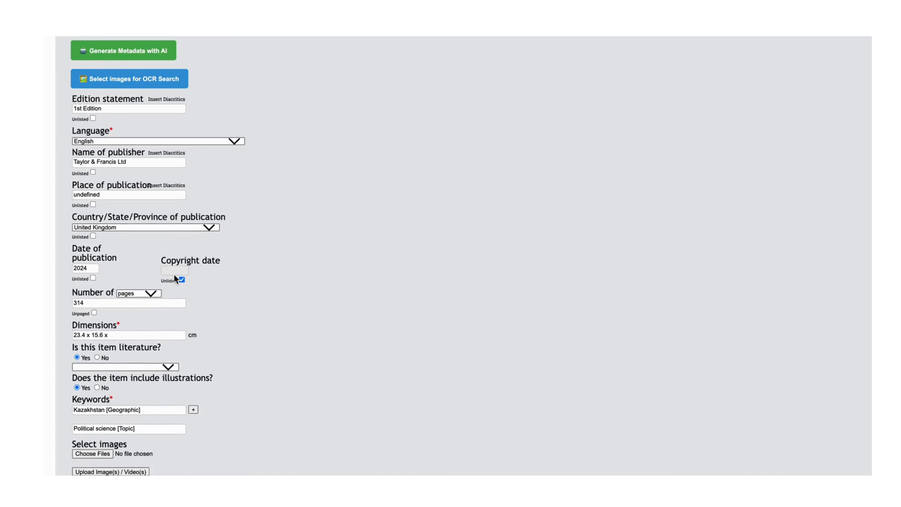
{"action": "scroll", "coordinate": [174, 273], "scroll_direction": "up", "scroll_amount": 3}
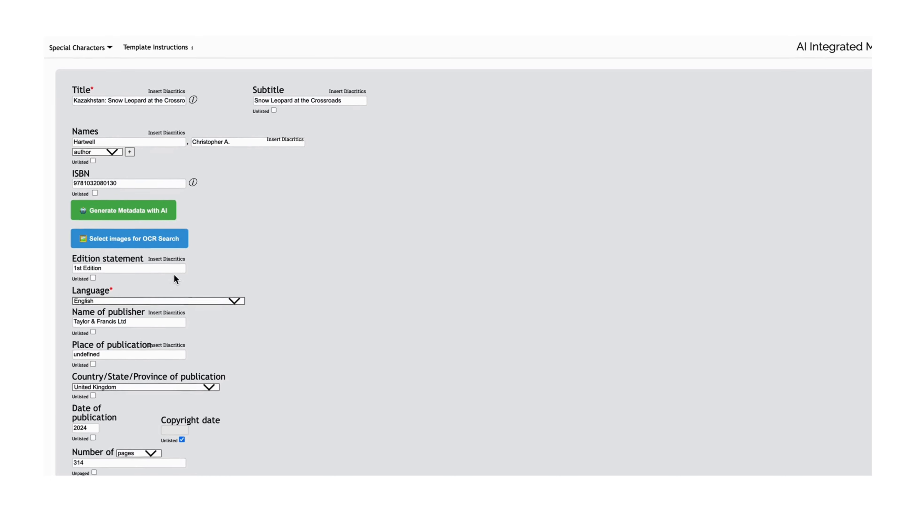
{"action": "scroll", "coordinate": [173, 274], "scroll_direction": "down", "scroll_amount": 2}
{"action": "scroll", "coordinate": [173, 274], "scroll_direction": "down", "scroll_amount": 7}
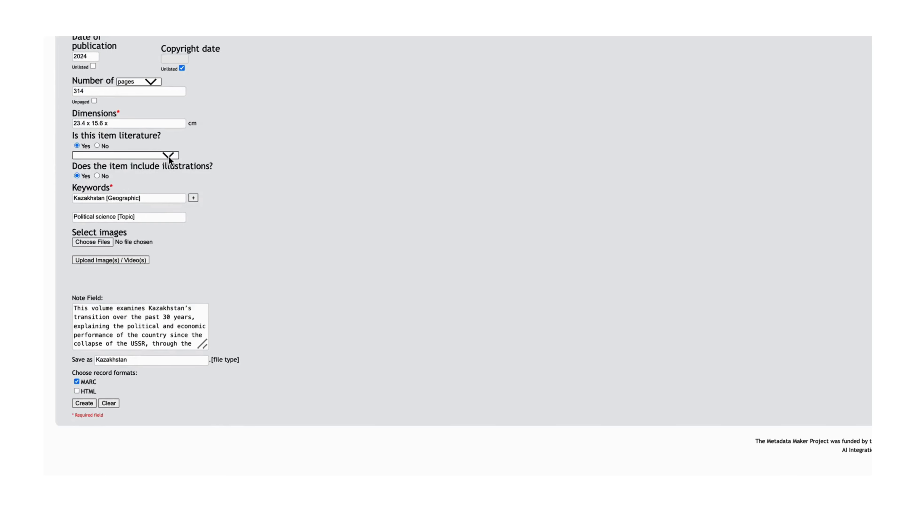
{"action": "left_click", "coordinate": [169, 155]}
{"action": "left_click", "coordinate": [157, 196]}
Create the Kazakhstan record as a MARC file and check it in the browser's downloads
{"action": "scroll", "coordinate": [256, 174], "scroll_direction": "down", "scroll_amount": 3}
{"action": "scroll", "coordinate": [256, 173], "scroll_direction": "down", "scroll_amount": 1}
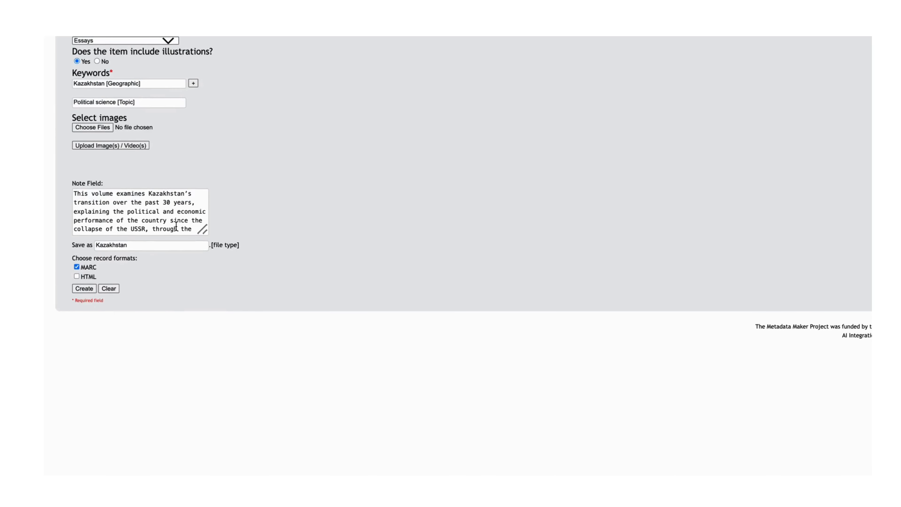
{"action": "left_click", "coordinate": [88, 289]}
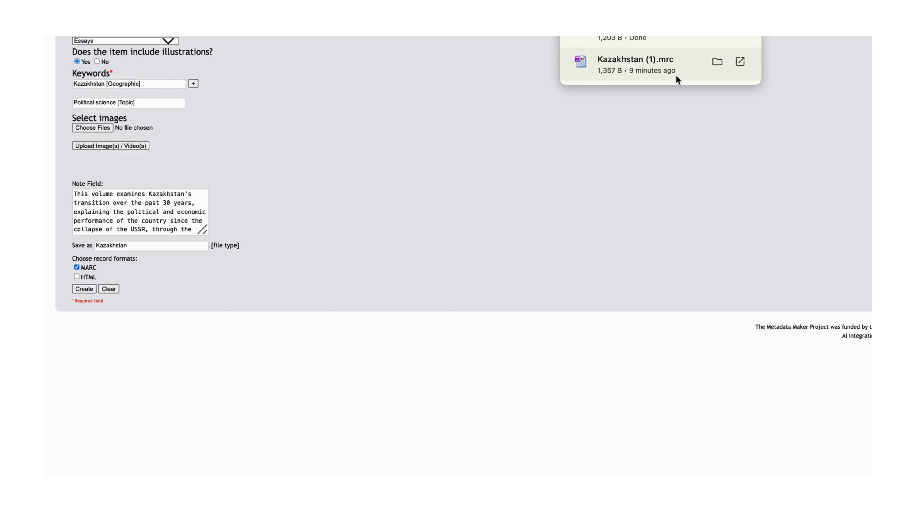
{"action": "mouse_move", "coordinate": [637, 74]}
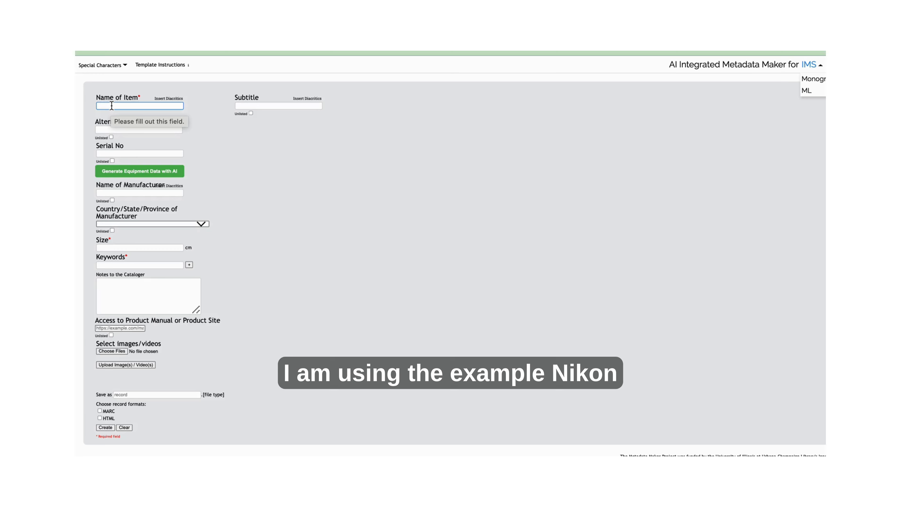
Enter "Nikon Z 7II" as the item name in the IMS form and generate its equipment data with AI
{"action": "type", "text": "Nikon Z7II"}
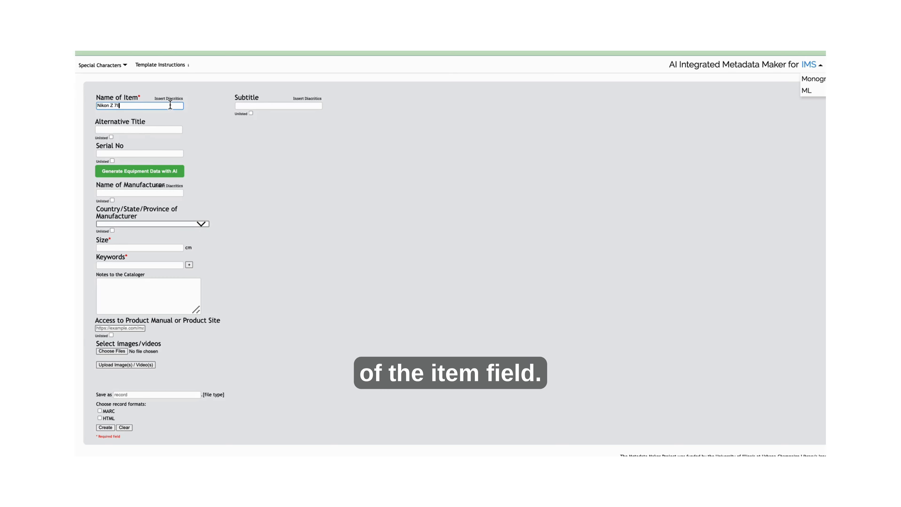
{"action": "left_click", "coordinate": [145, 172]}
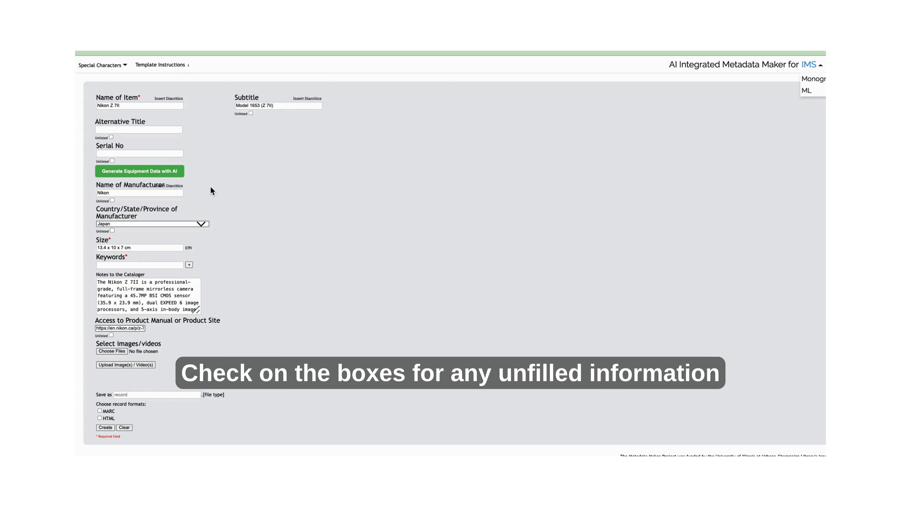
Mark the alternative title as unlisted and enter 1234 as the camera's serial number
{"action": "left_click", "coordinate": [110, 137]}
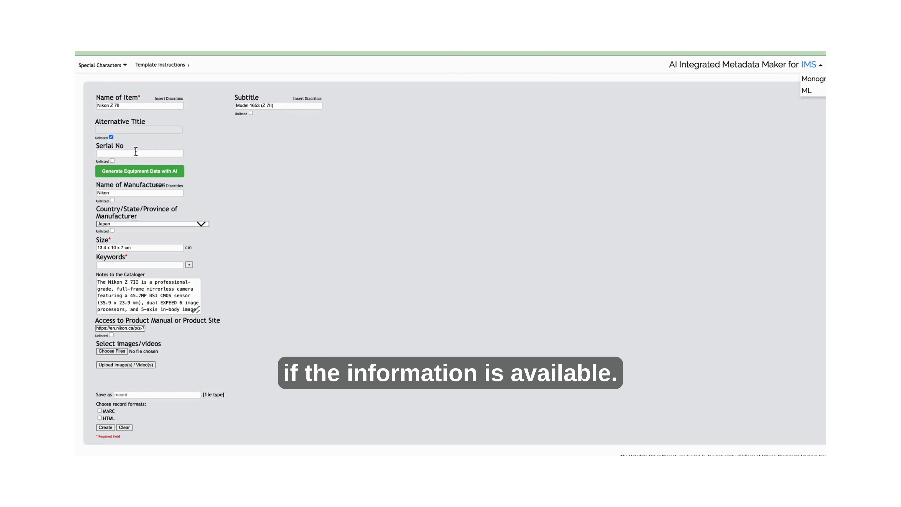
{"action": "left_click", "coordinate": [125, 154]}
{"action": "type", "text": "1234"}
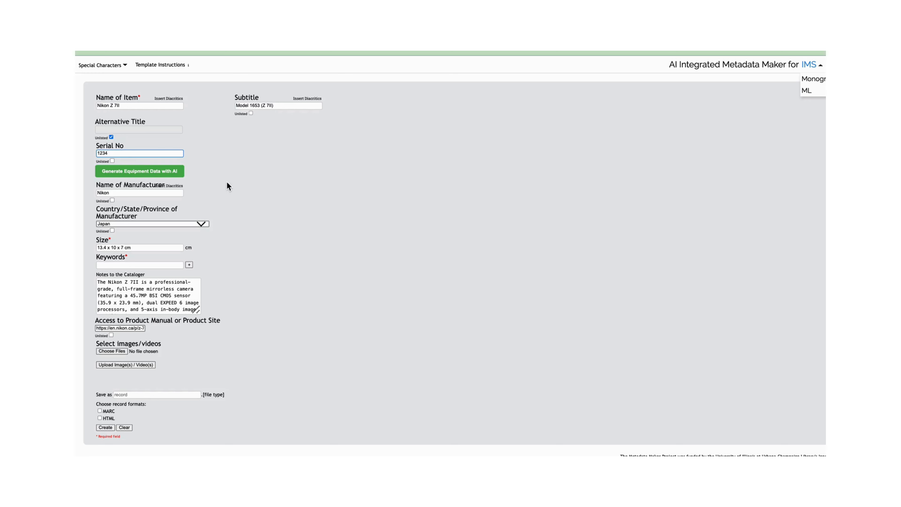
Enter "Mirrorless Camera" as the first keyword of the Nikon Z 7II item
{"action": "left_click", "coordinate": [151, 265]}
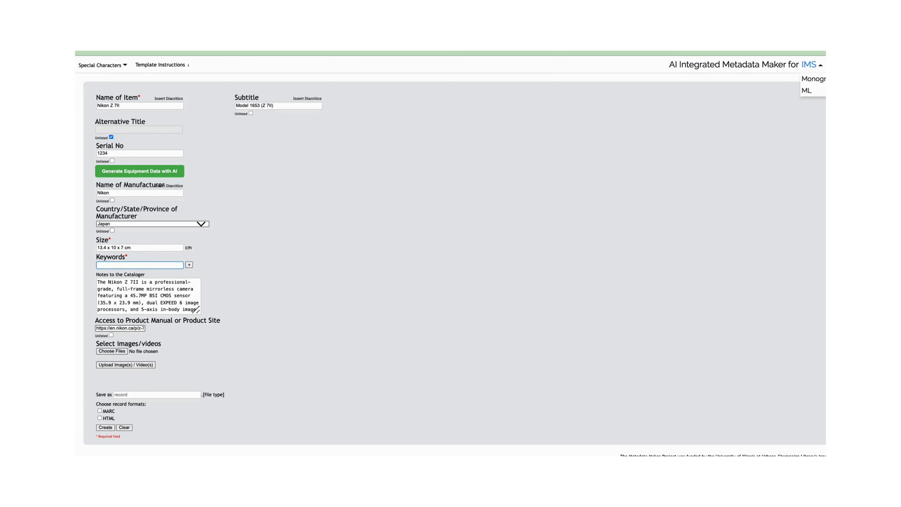
{"action": "type", "text": "Morrorless Camera"}
{"action": "left_click", "coordinate": [102, 264]}
{"action": "key", "text": "BackSpace"}
{"action": "type", "text": "i"}
Add a second keyword to the item and choose the suggested term "Digital Cameras"
{"action": "left_click", "coordinate": [189, 265]}
{"action": "left_click", "coordinate": [148, 279]}
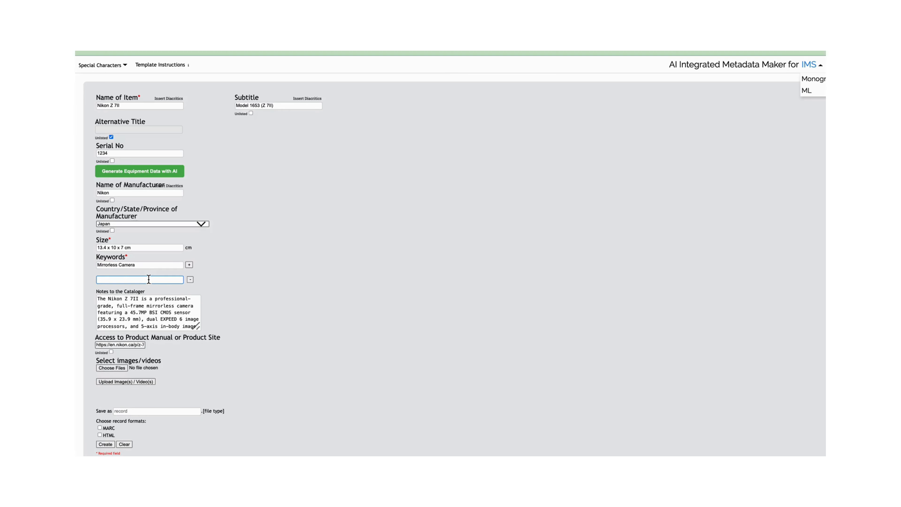
{"action": "type", "text": "Digital"}
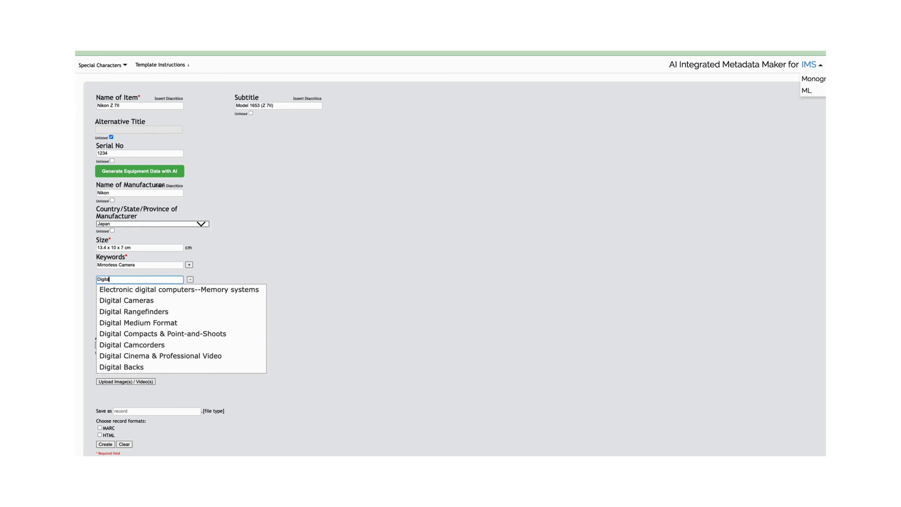
{"action": "left_click", "coordinate": [137, 300]}
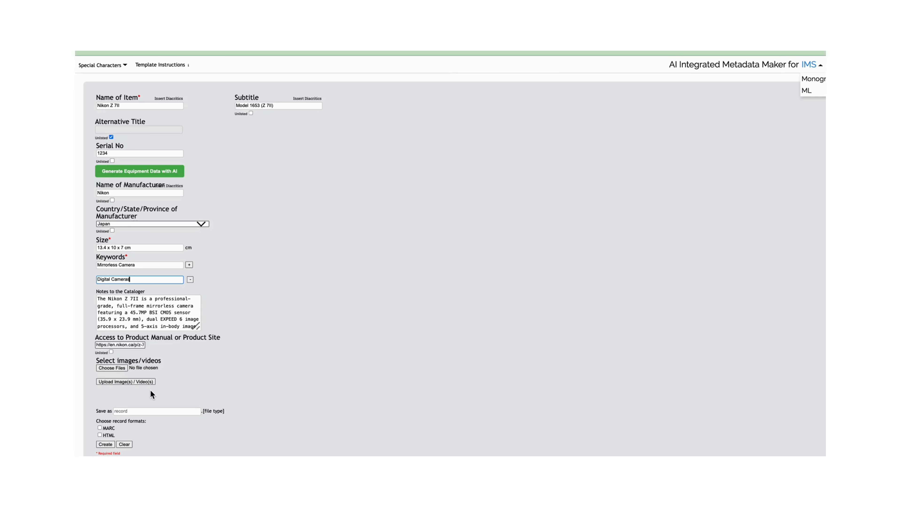
Name the output file "Nikon Z 7II", choose MARC as the record format and create the record
{"action": "left_click", "coordinate": [130, 411]}
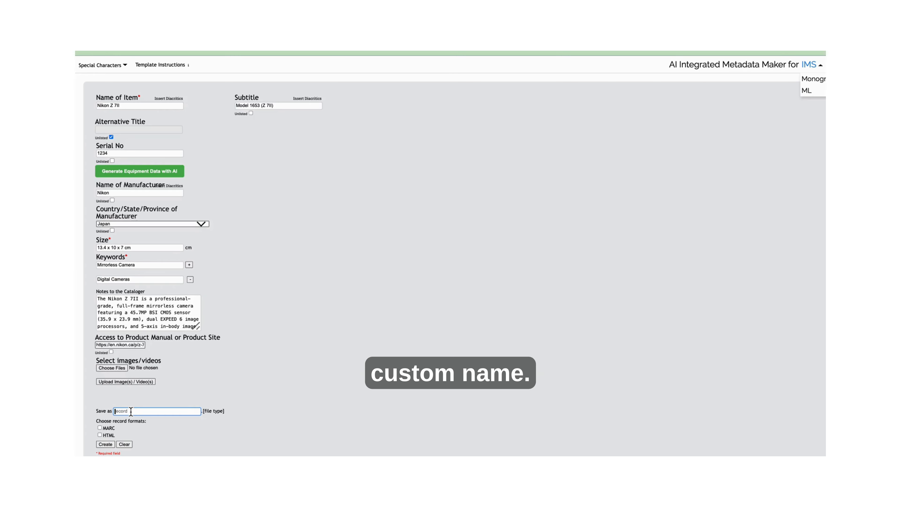
{"action": "type", "text": "Nikon Z 7II"}
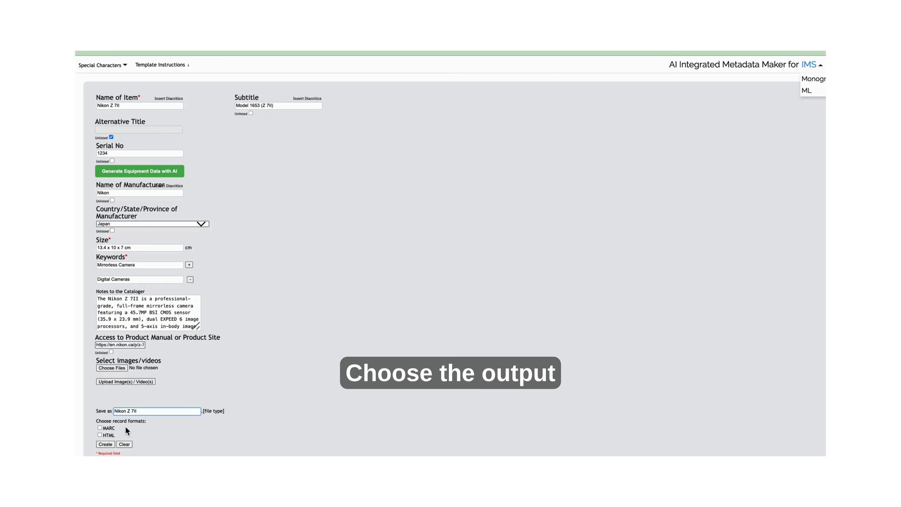
{"action": "left_click", "coordinate": [100, 427]}
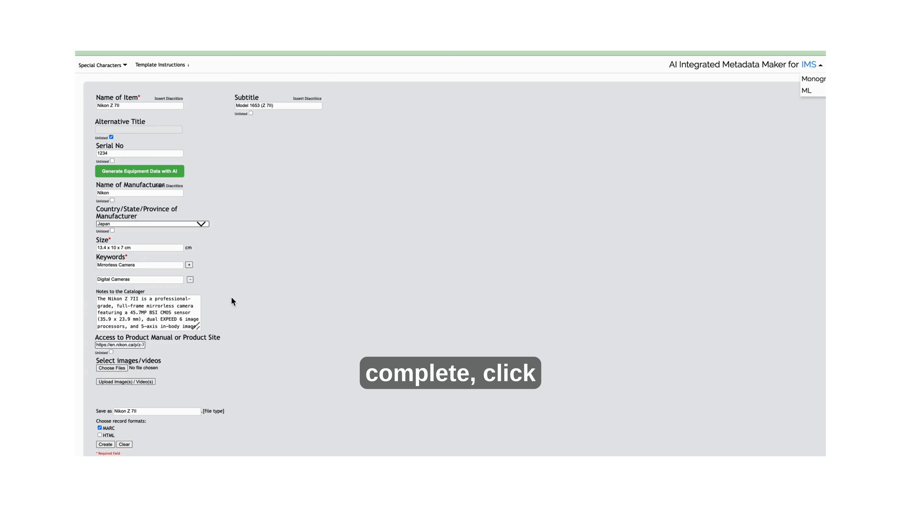
{"action": "left_click", "coordinate": [104, 444]}
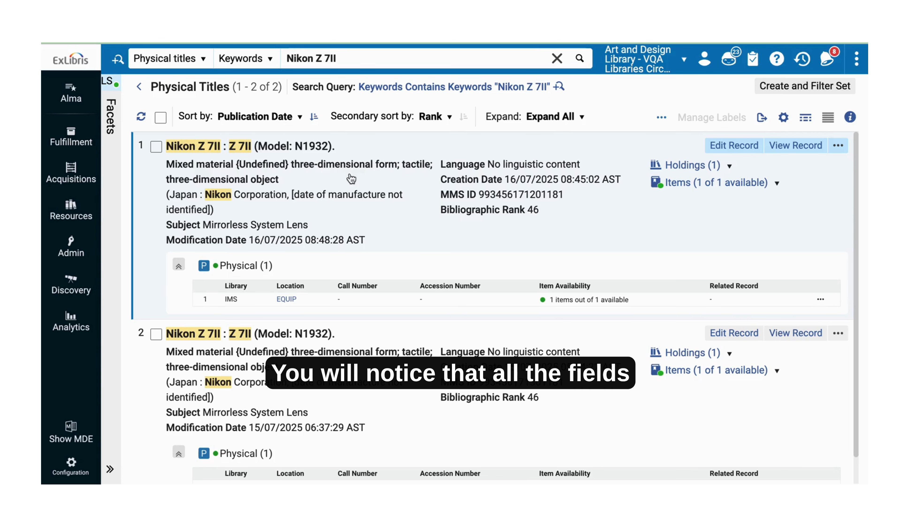
In Alma, open the first Nikon Z 7II record from the search results and examine its bibliographic record fields
{"action": "left_click", "coordinate": [293, 150]}
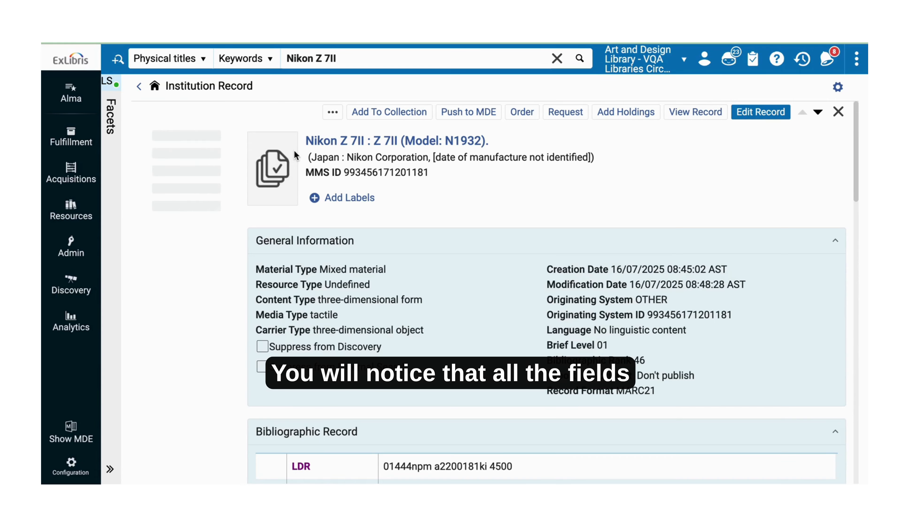
{"action": "scroll", "coordinate": [338, 269], "scroll_direction": "down", "scroll_amount": 4}
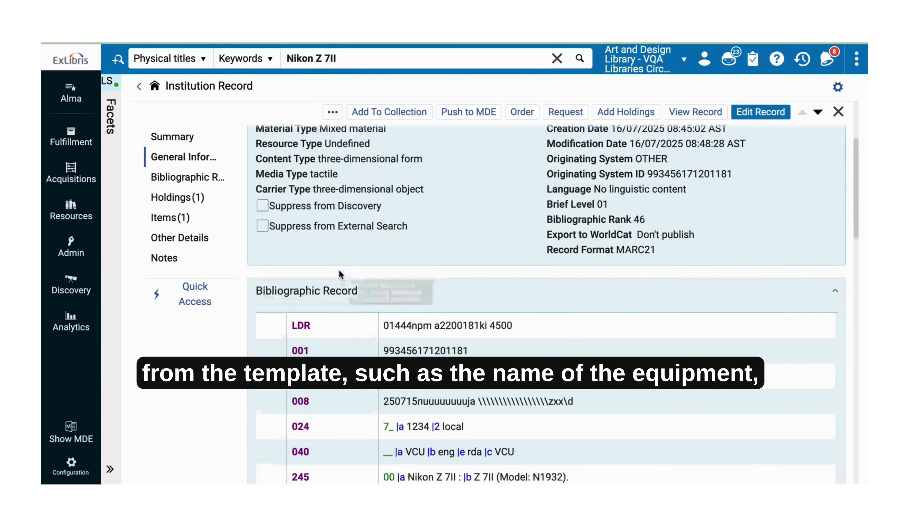
{"action": "scroll", "coordinate": [338, 269], "scroll_direction": "down", "scroll_amount": 3}
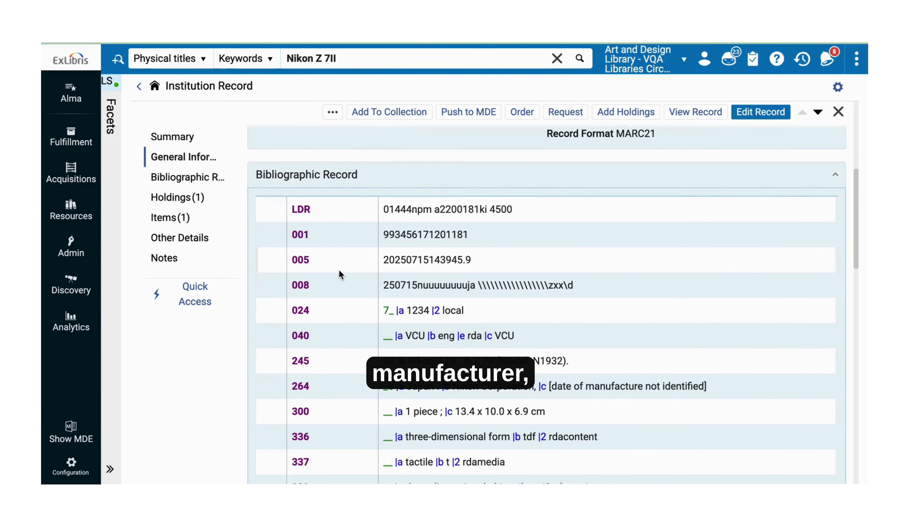